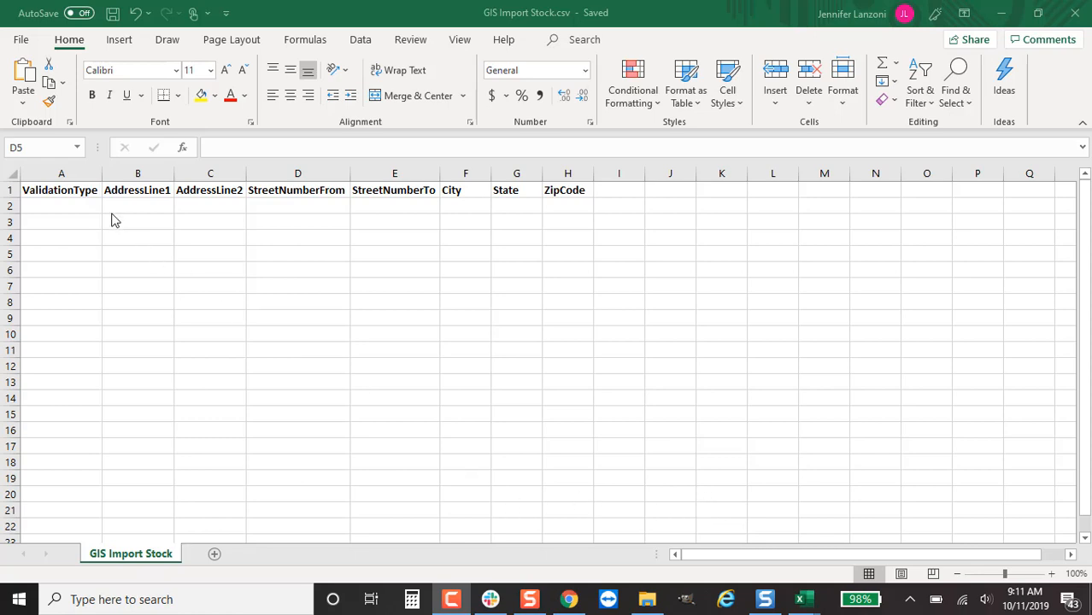
- Enter the validation types S, R and E into cells A2, A3 and A4
left_click(85, 208)
left_click(64, 208)
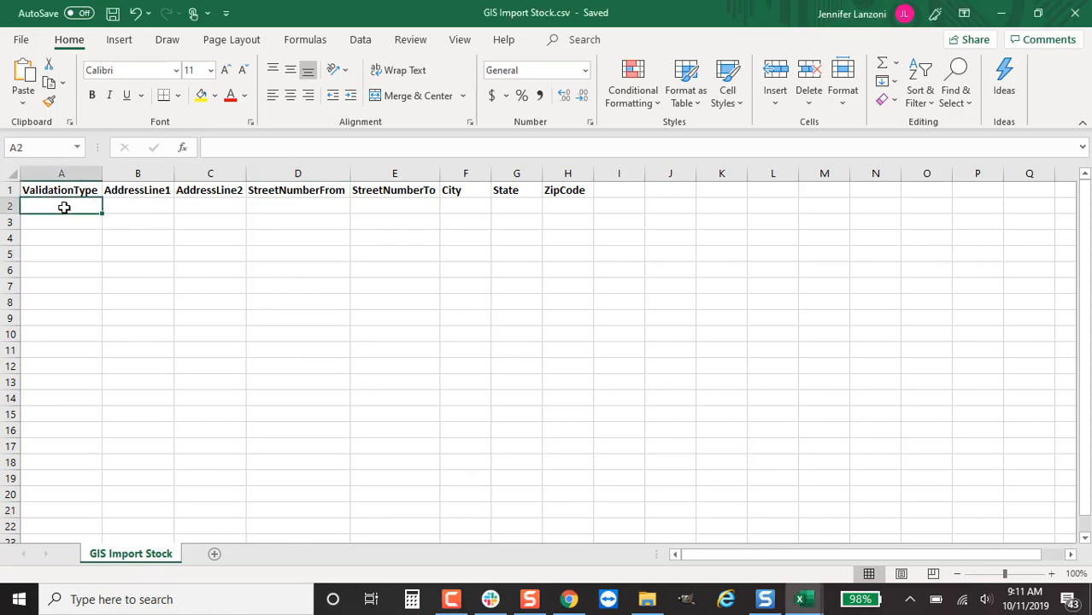
type("S")
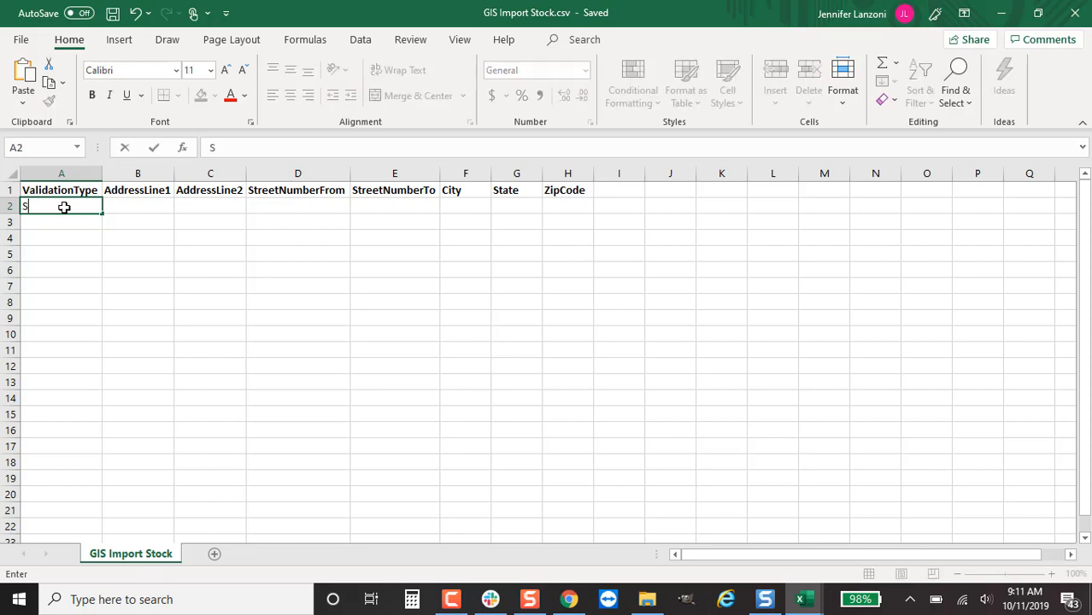
key("Return")
type("R")
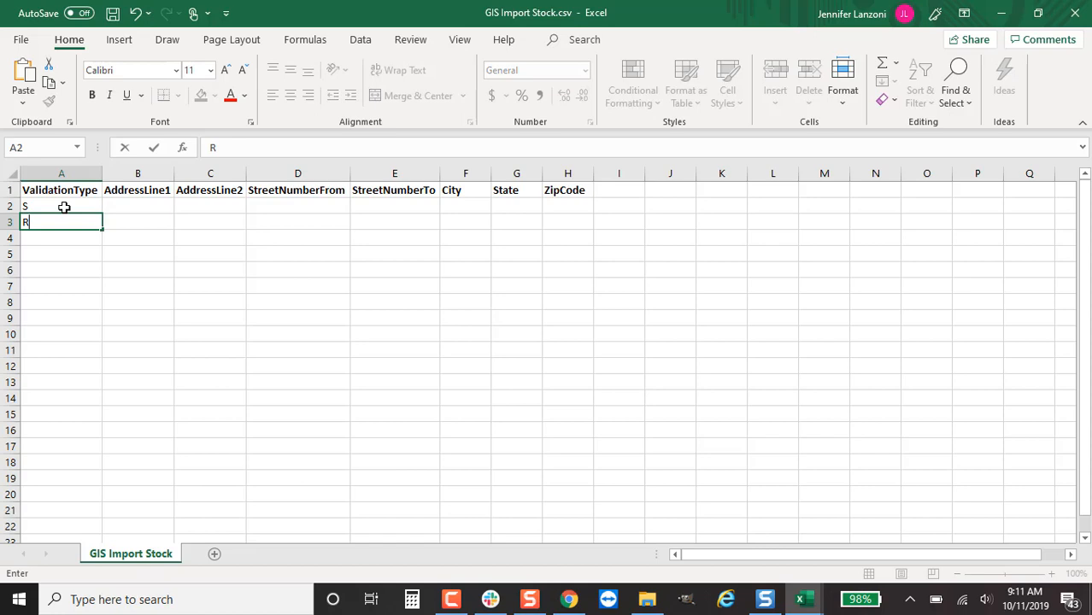
key("Return")
type("E")
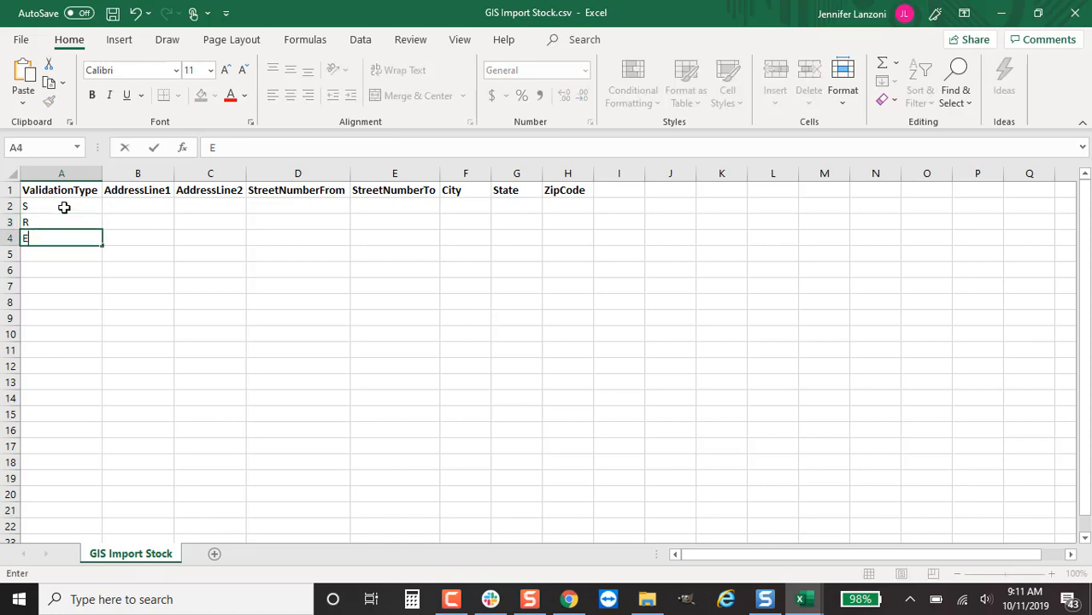
left_click(142, 210)
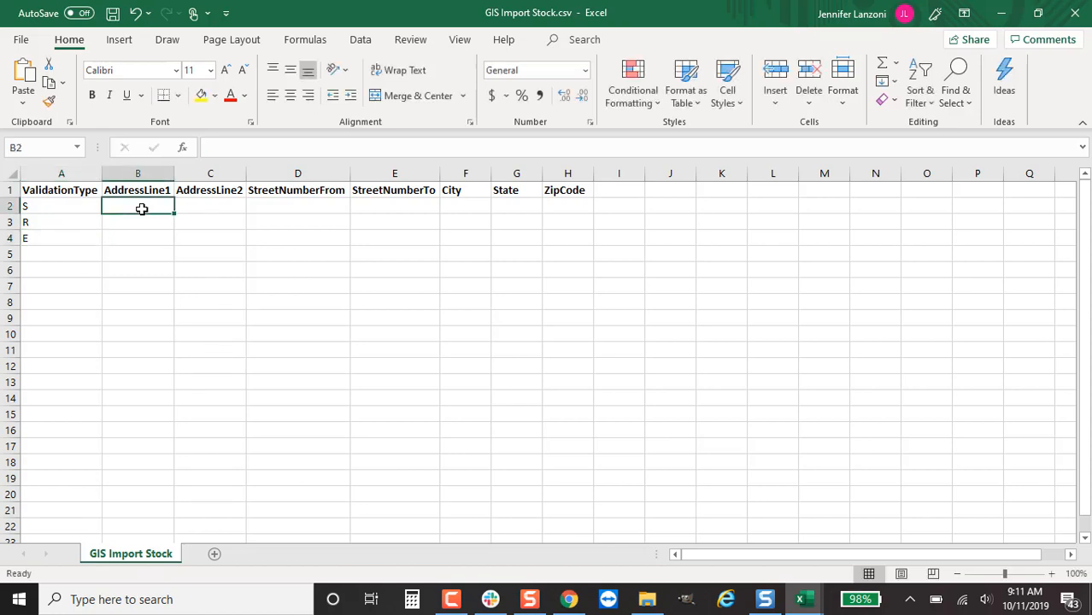
- Fill row 2 with Main St, Middletown, CT and ZIP 06457, and autofit the City column
type("Main St")
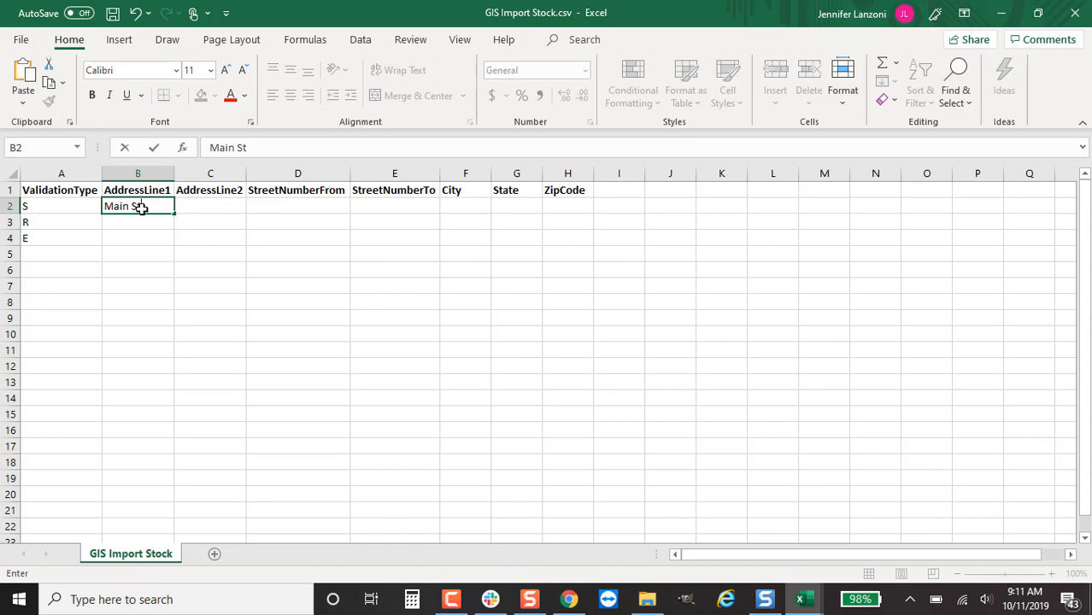
left_click(480, 220)
left_click(483, 207)
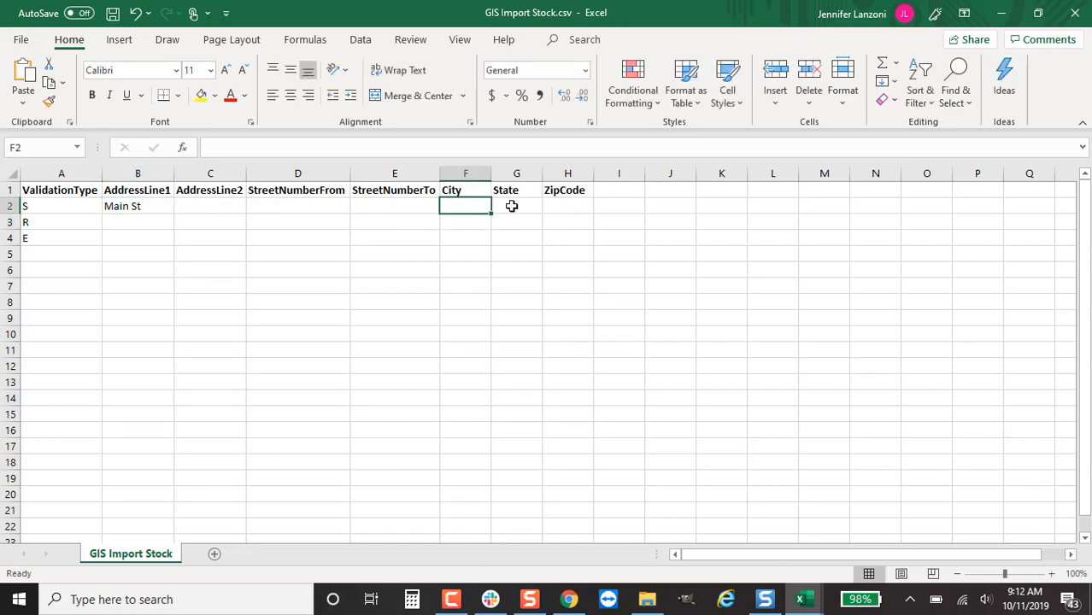
type("Middletown")
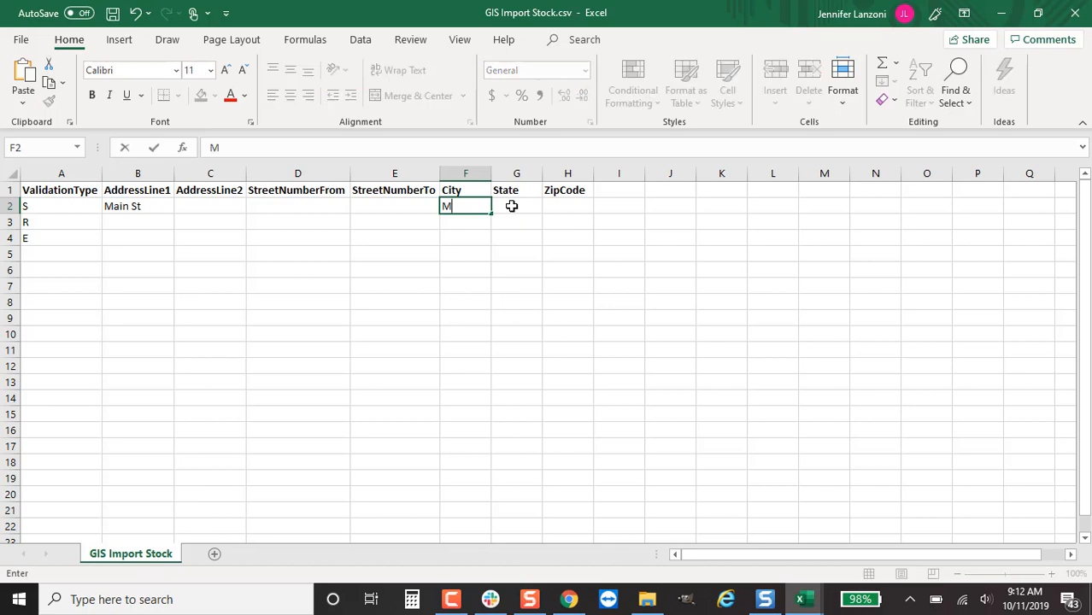
left_click(511, 206)
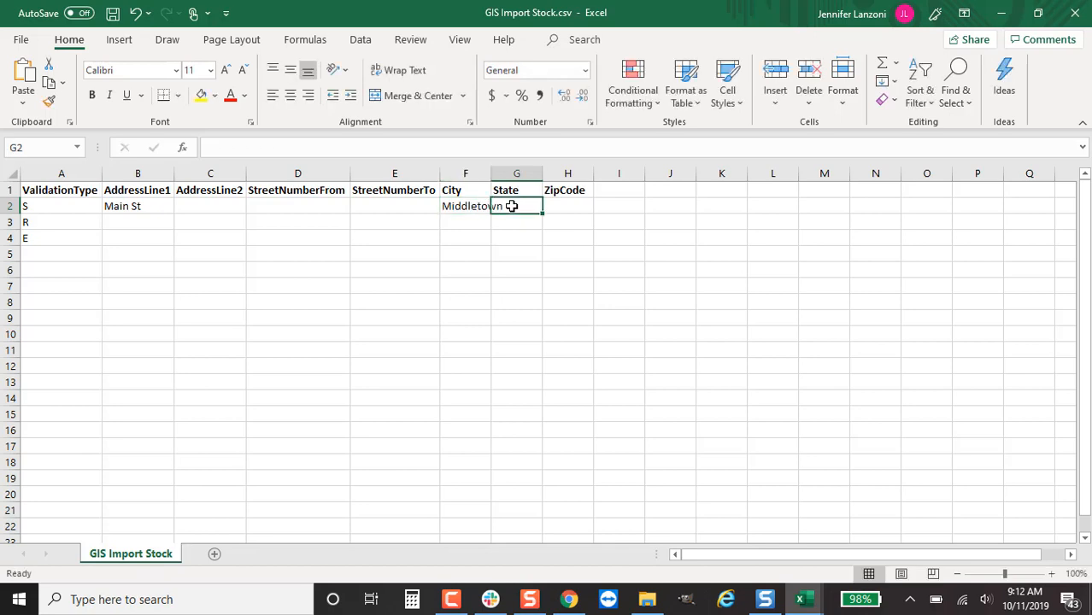
type("CTq")
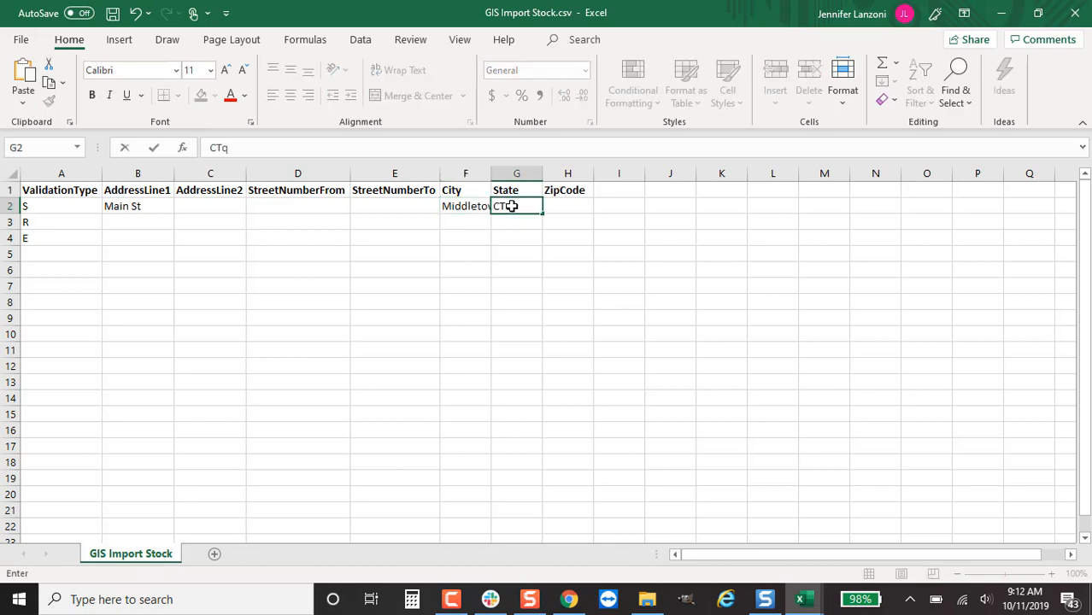
key("BackSpace")
key("Tab")
type("06457")
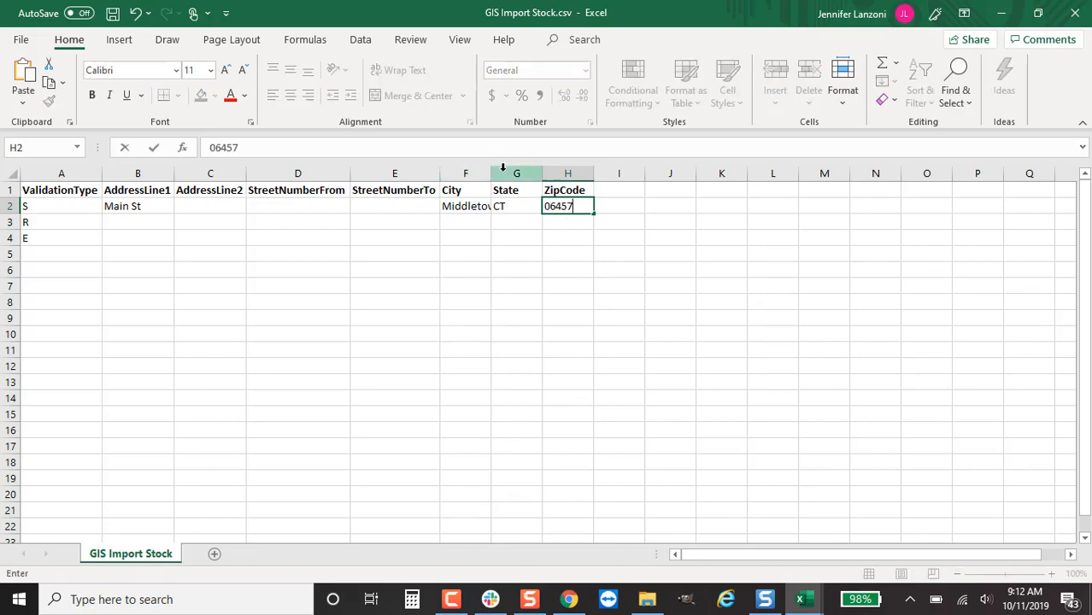
double_click(490, 173)
left_click(140, 222)
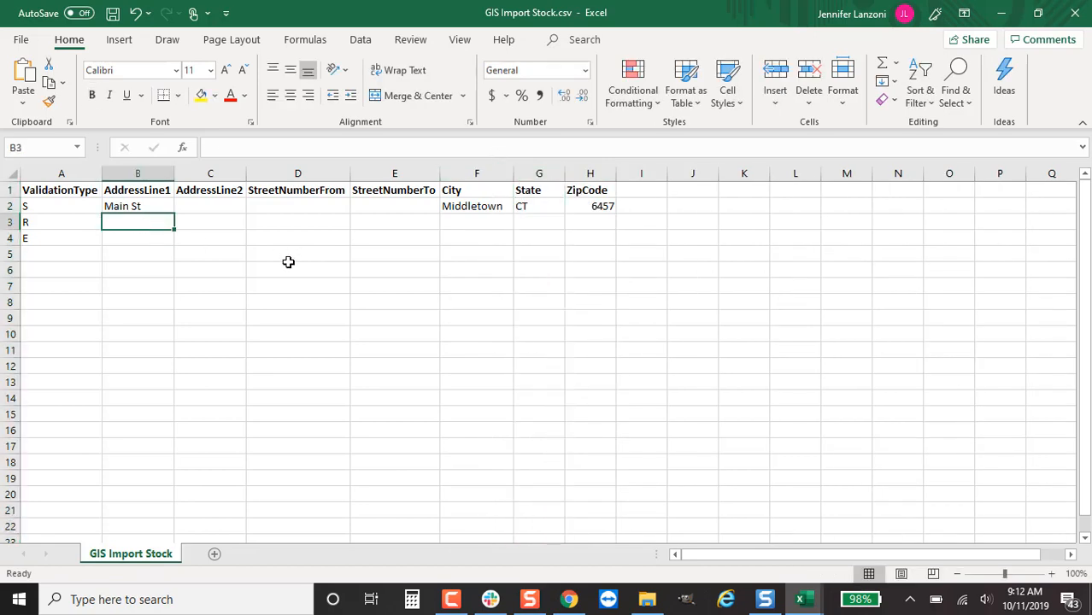
- Enter Main St, street numbers 1 to 150, Middletown, CT and ZIP 06457 across row 3
type("Main")
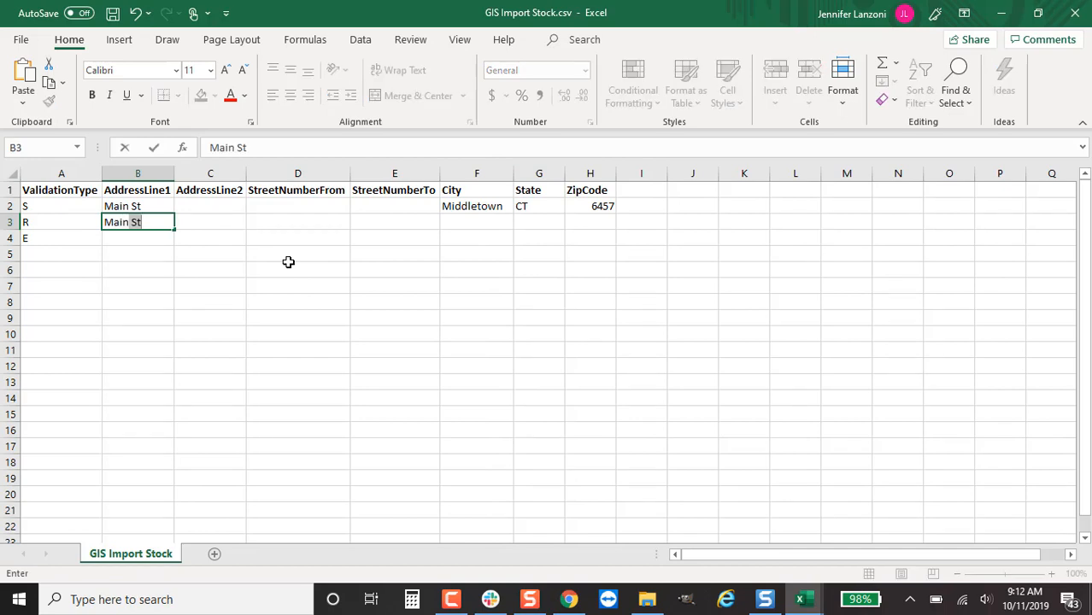
key("Tab")
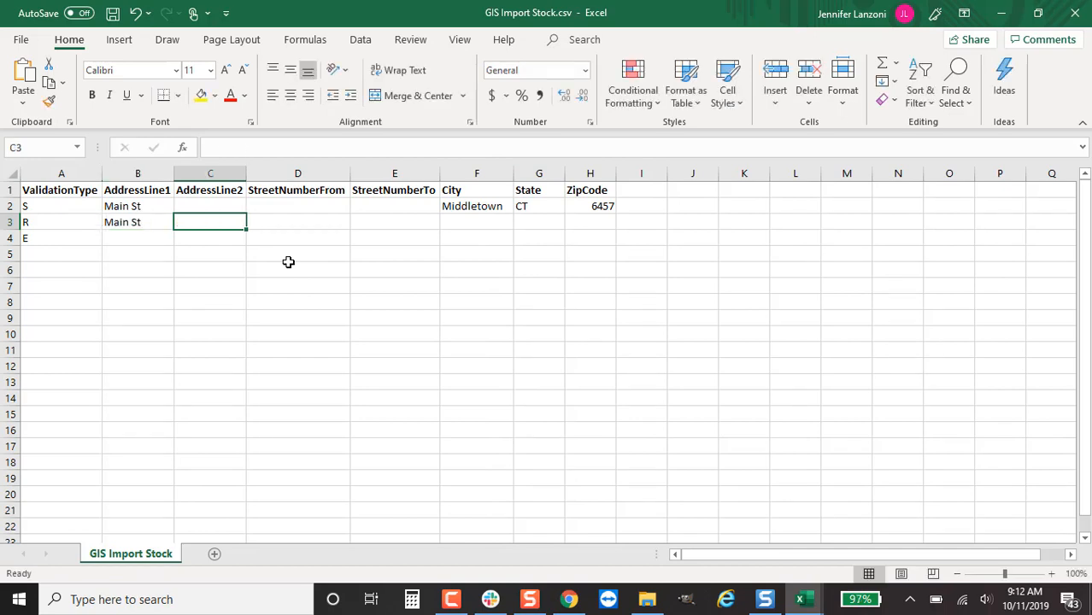
key("Tab")
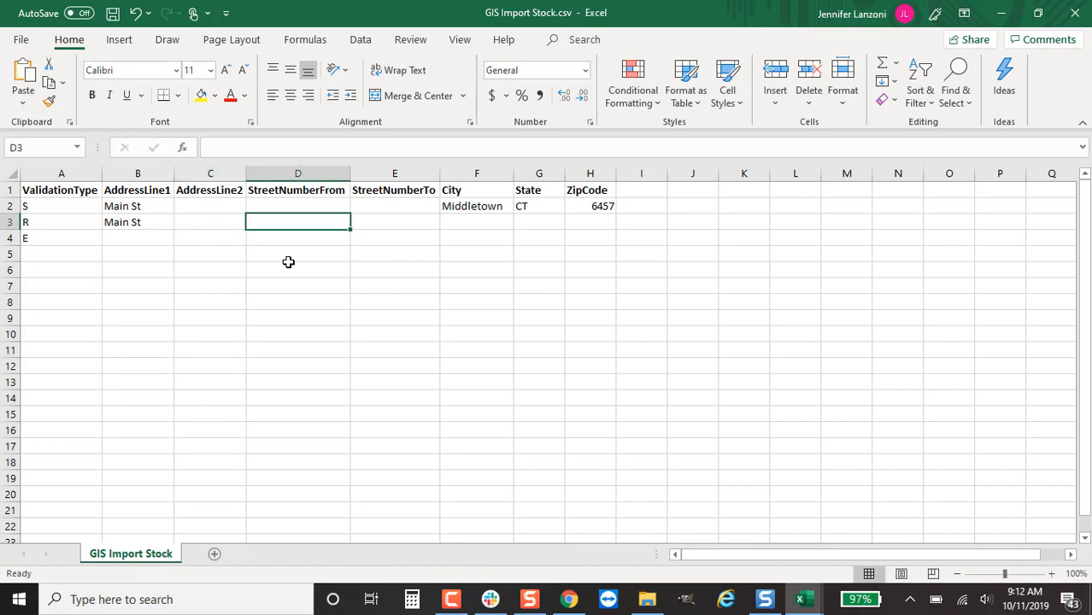
type("1")
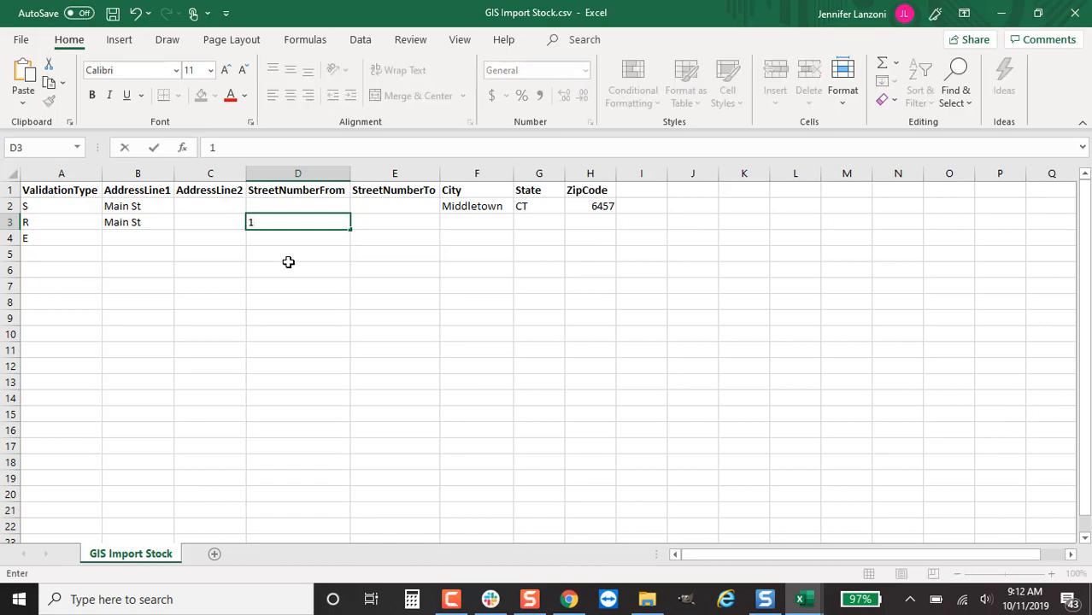
key("Tab")
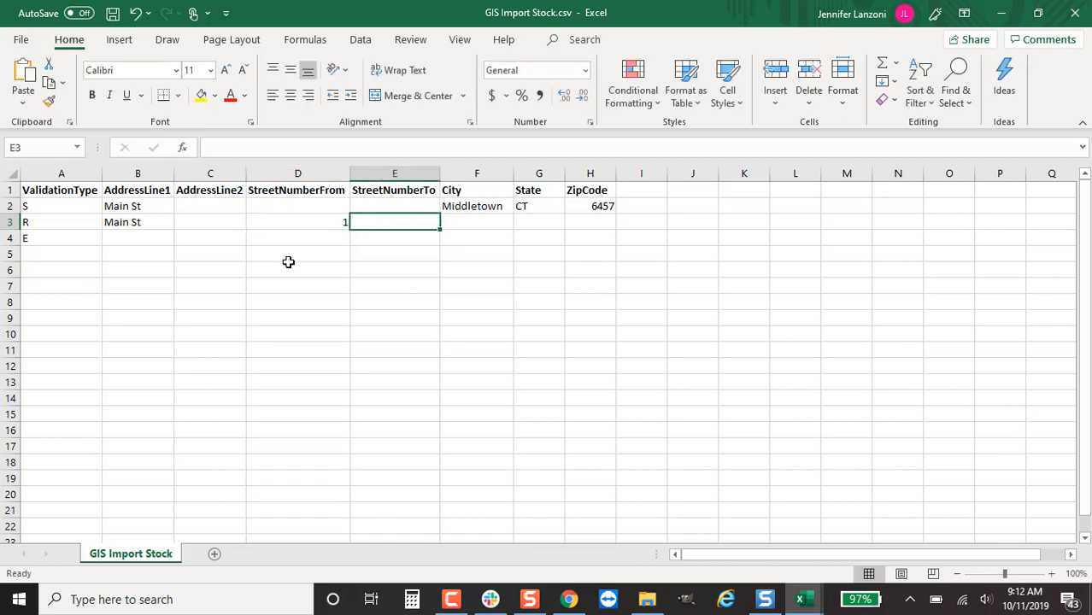
type("150")
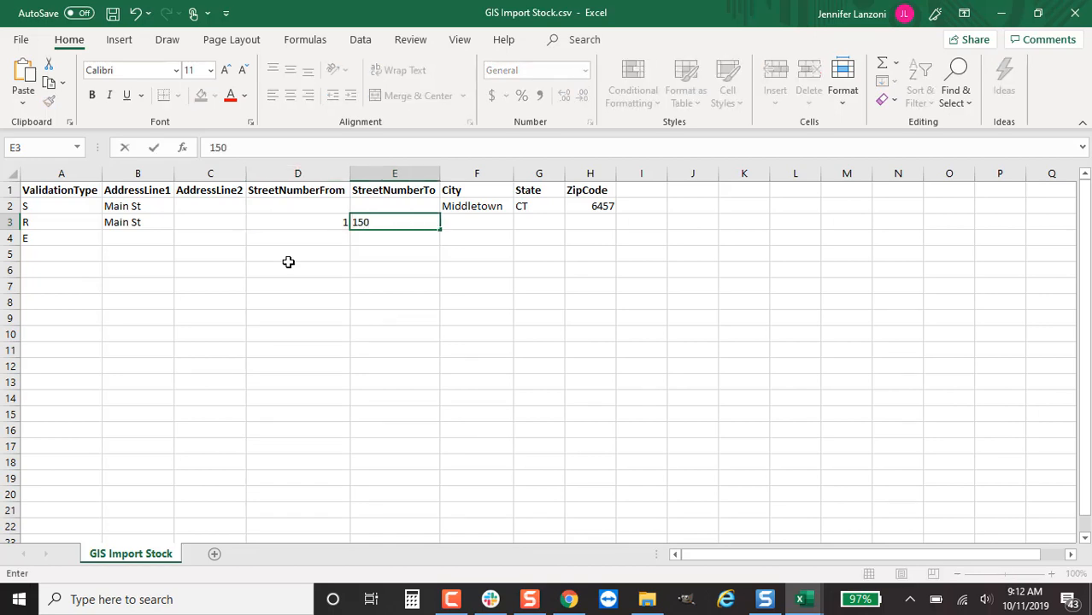
key("Tab")
type("Middle")
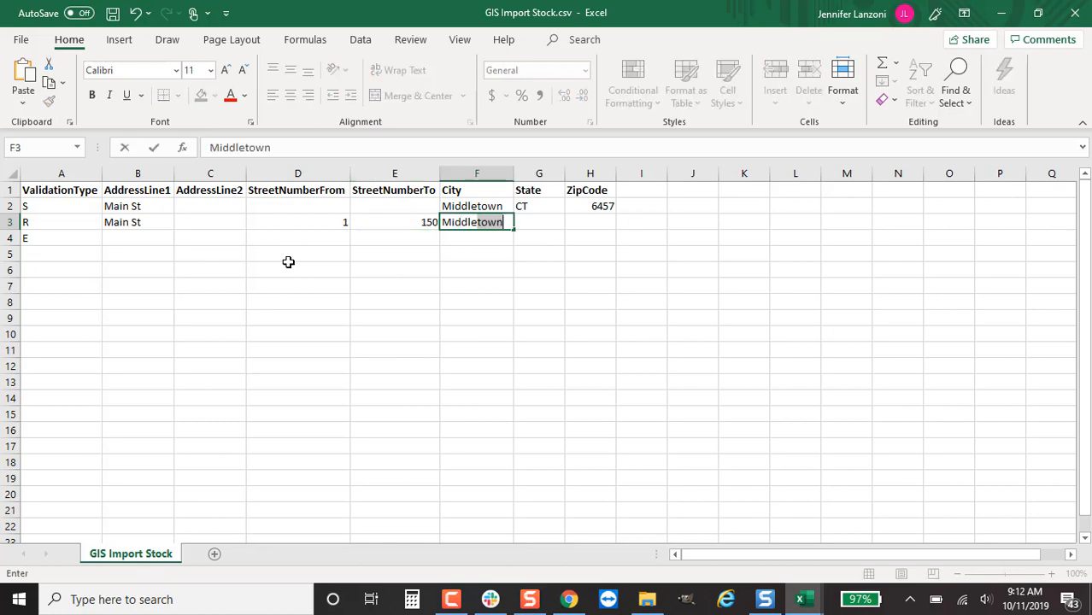
key("Tab")
type("C")
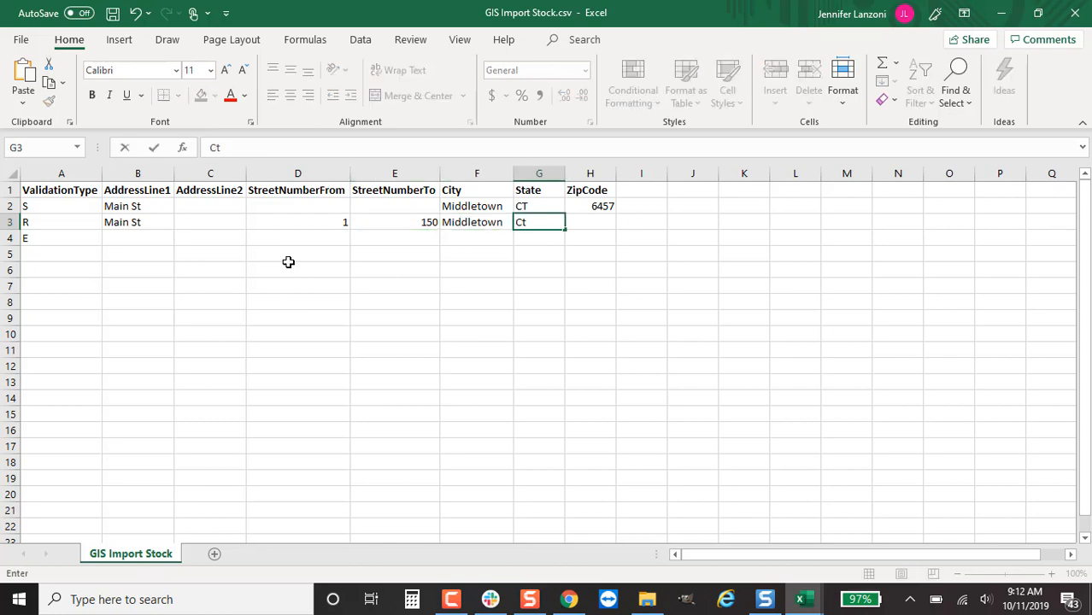
type("T")
key("Tab")
type("06457")
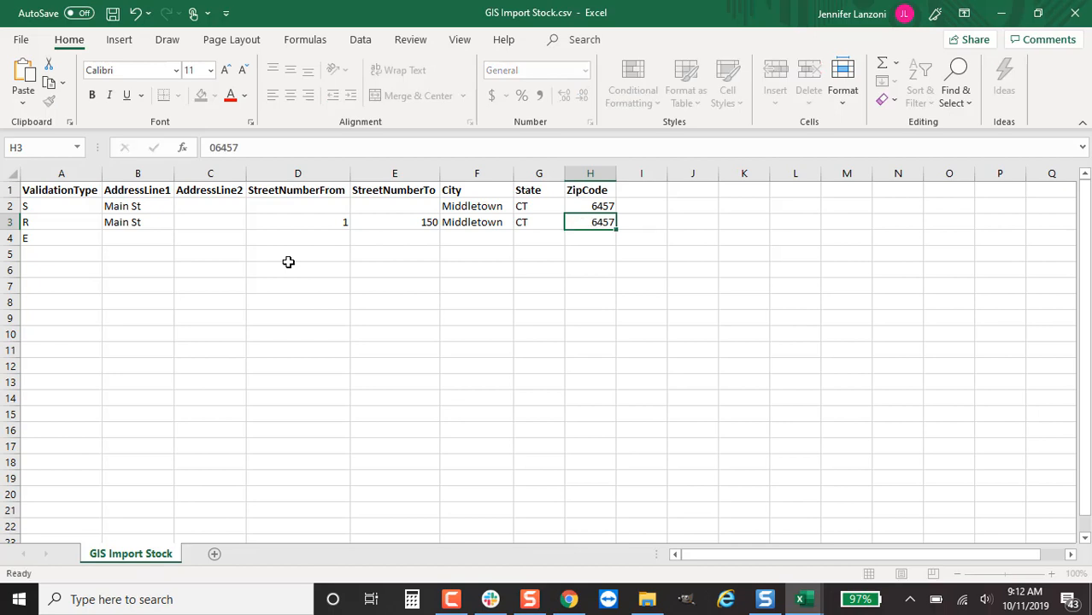
key("Return")
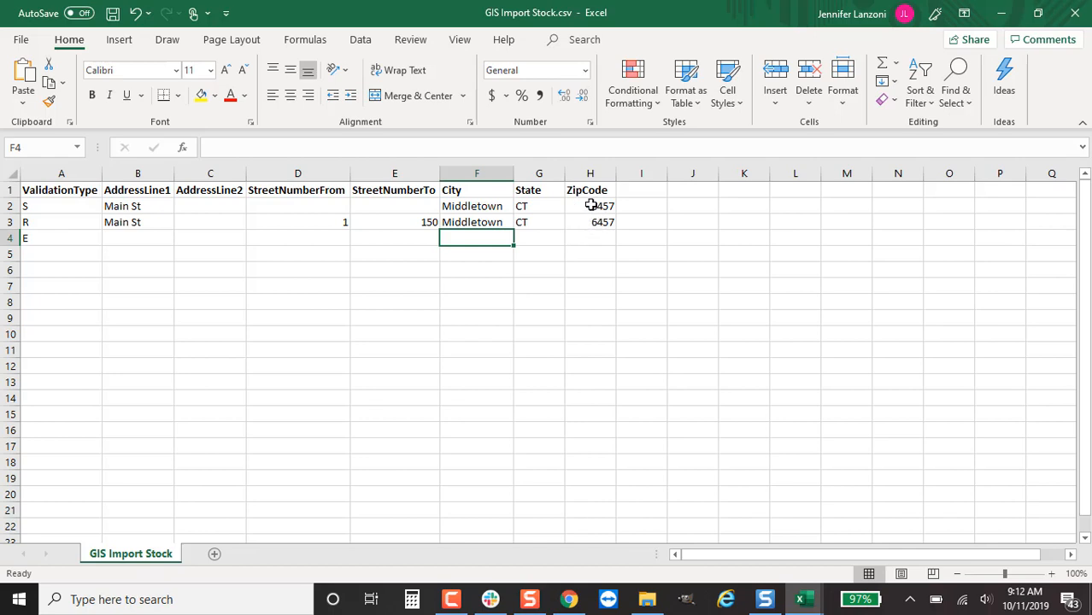
- Apply the Special > Zip Code number format to column H so ZIPs show 06457
left_click(590, 172)
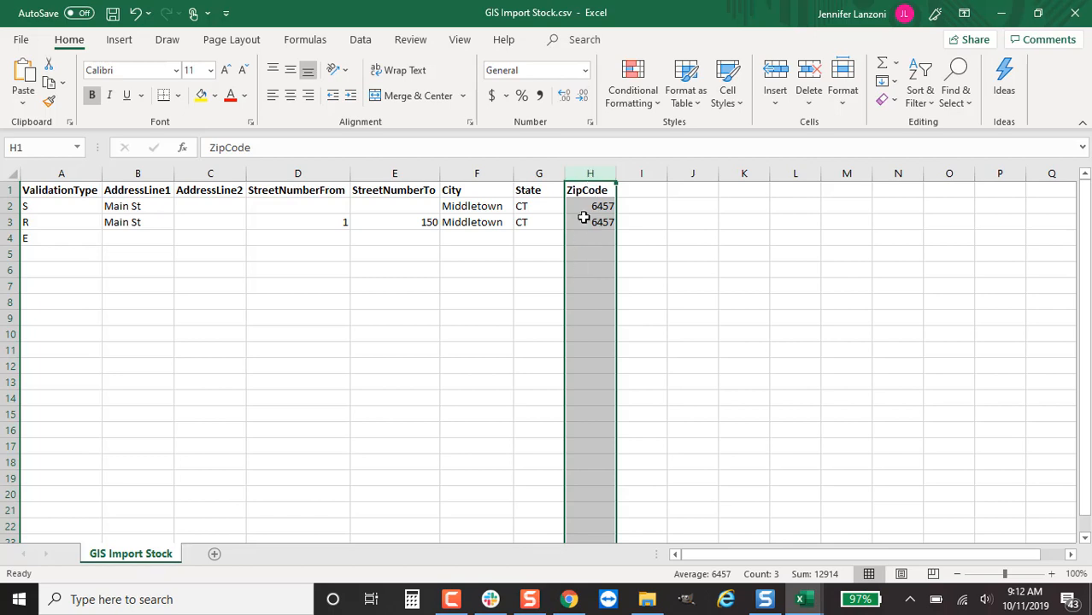
right_click(598, 177)
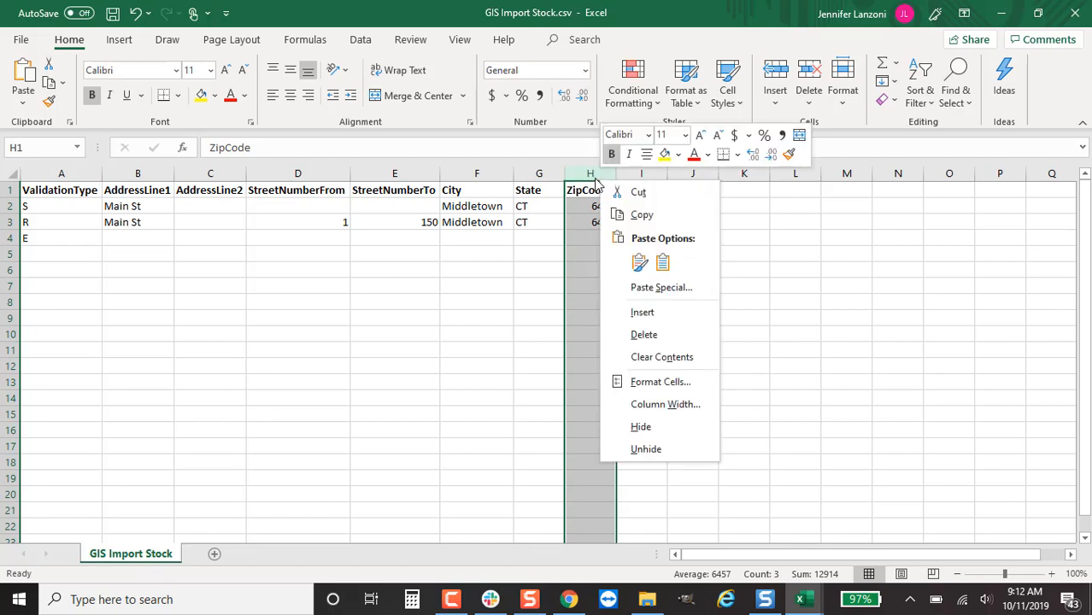
left_click(687, 383)
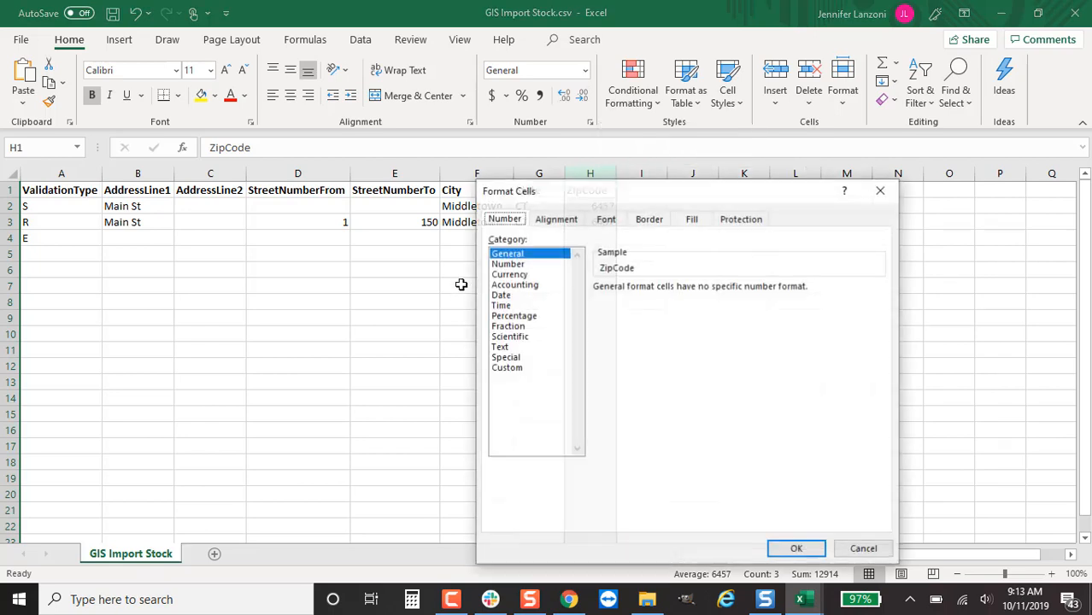
left_click(507, 357)
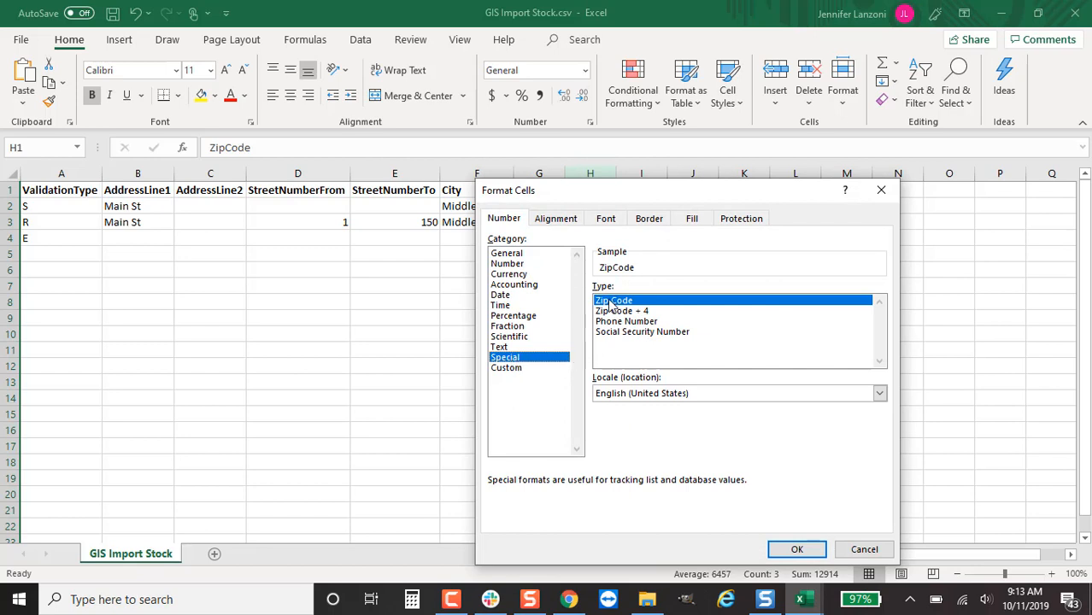
left_click(795, 548)
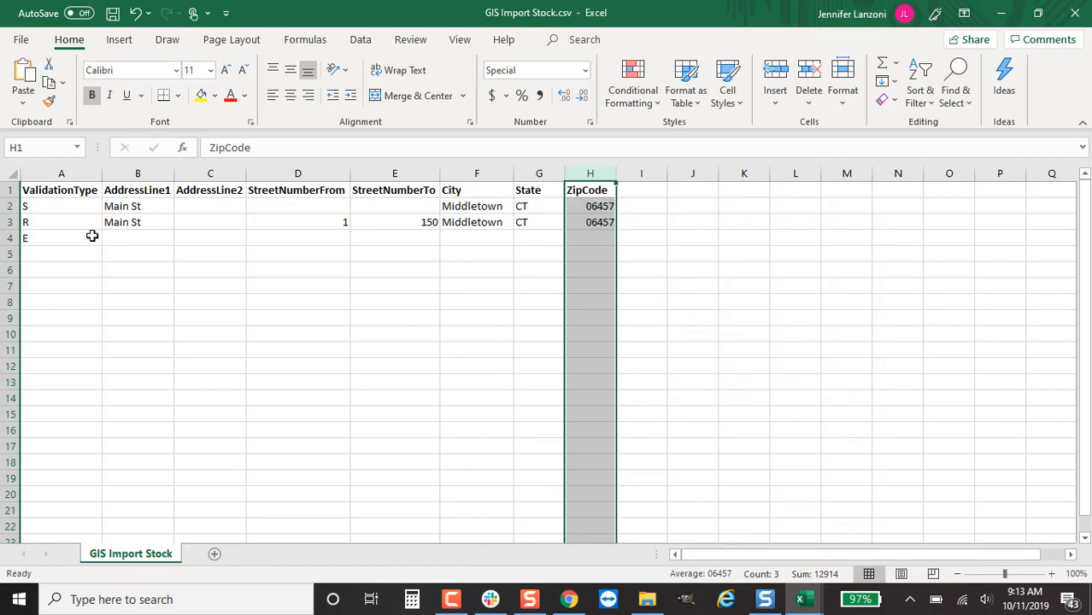
- Enter 250 Main St in B4 and Middletown, CT, 06457 in F4 to H4
left_click(128, 243)
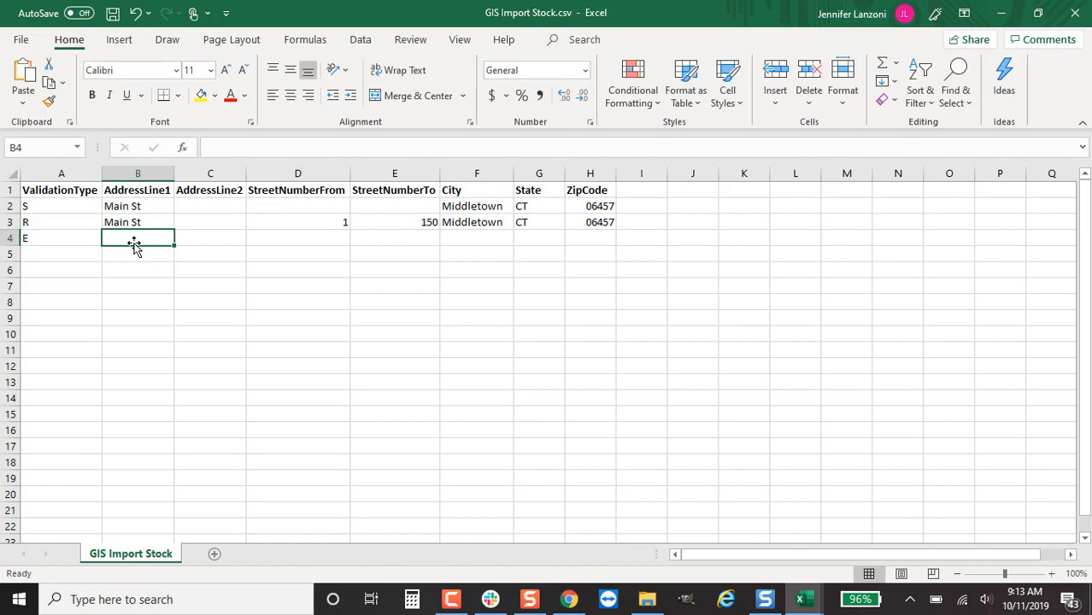
type("250")
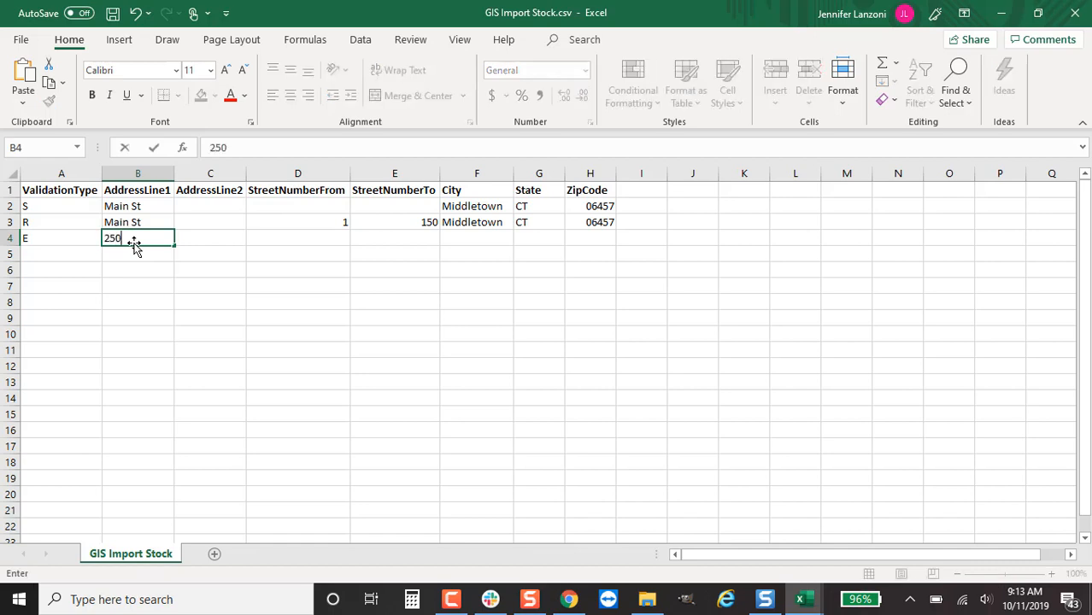
type(" Main St")
left_click(465, 236)
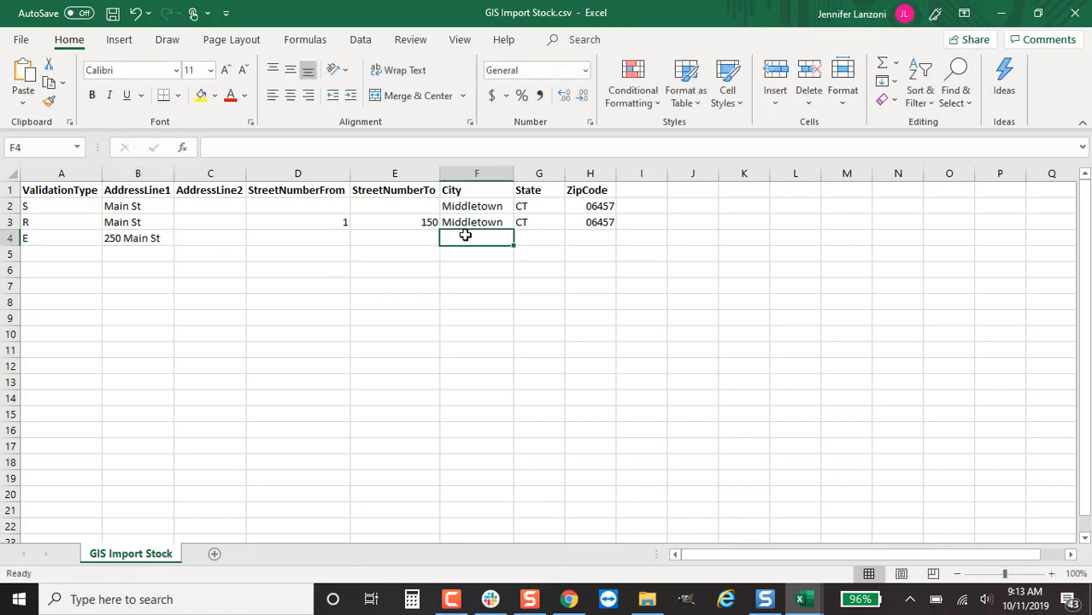
type("Middletown")
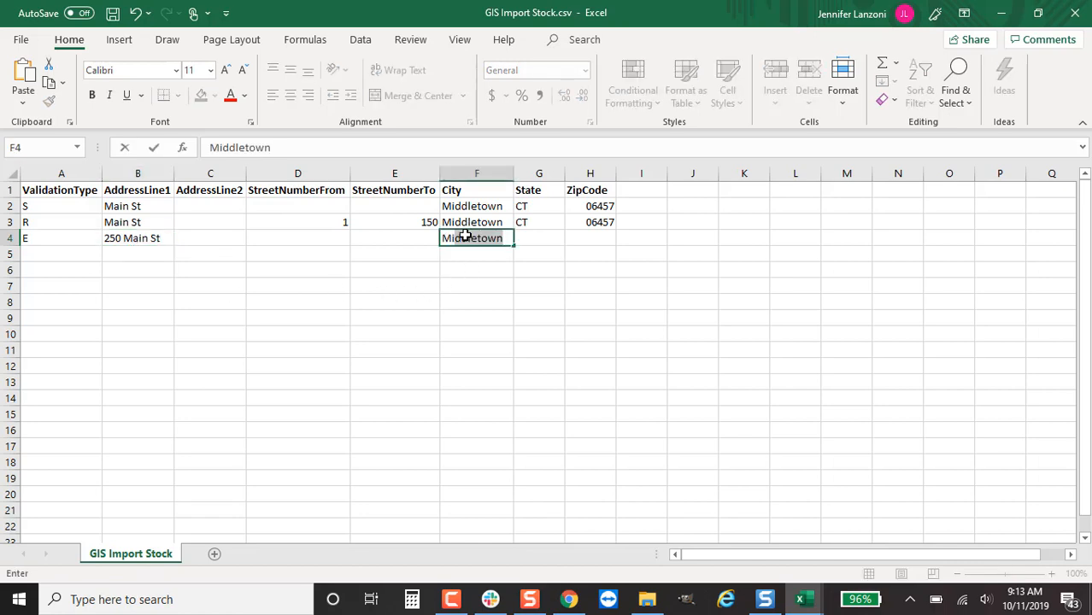
key("Tab")
type("CT")
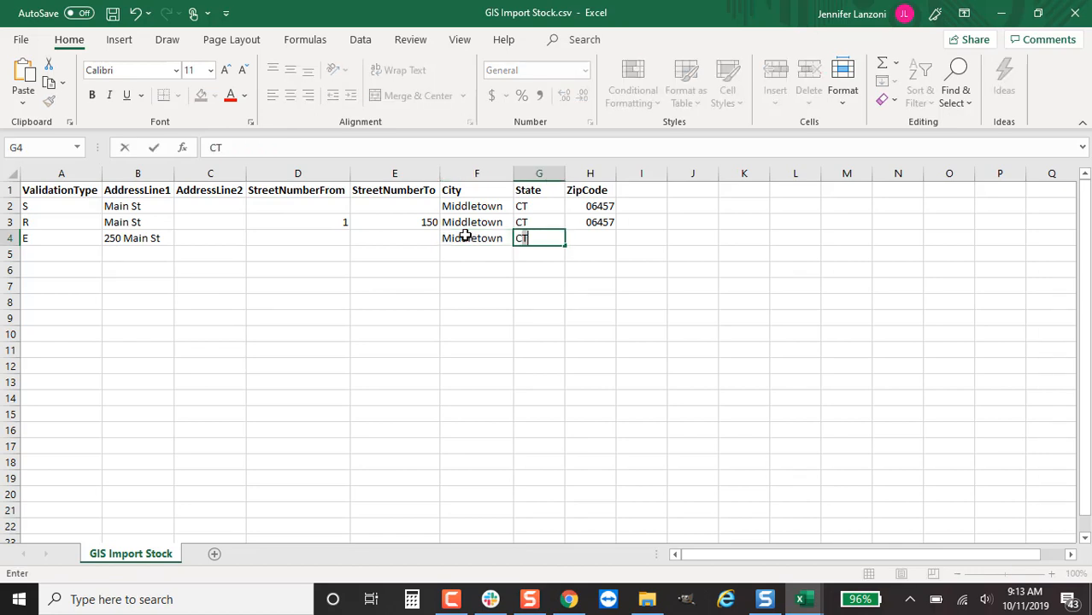
key("Tab")
type("06457")
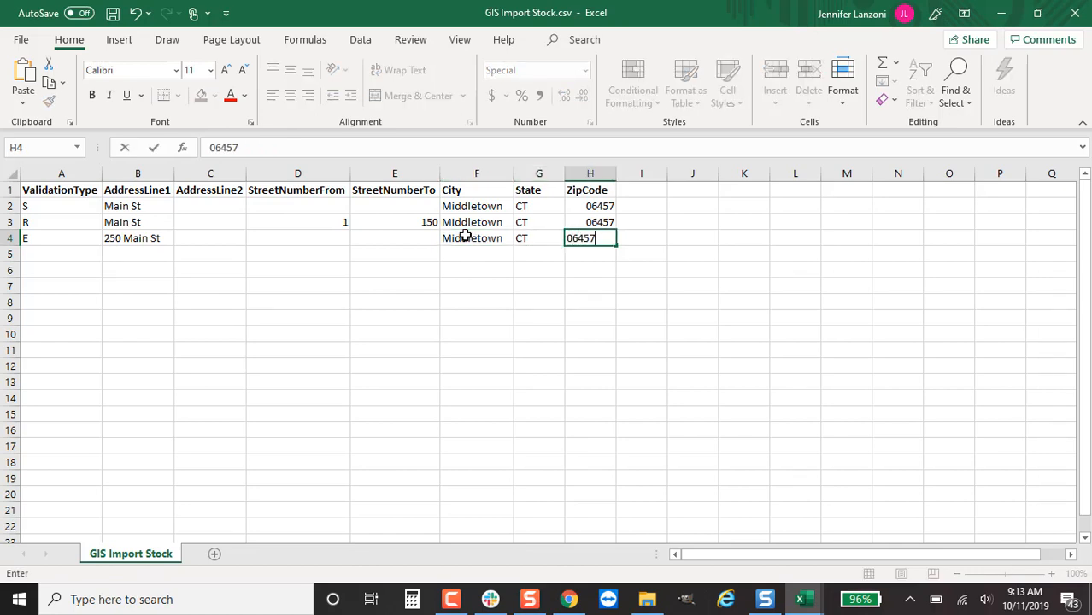
key("Return")
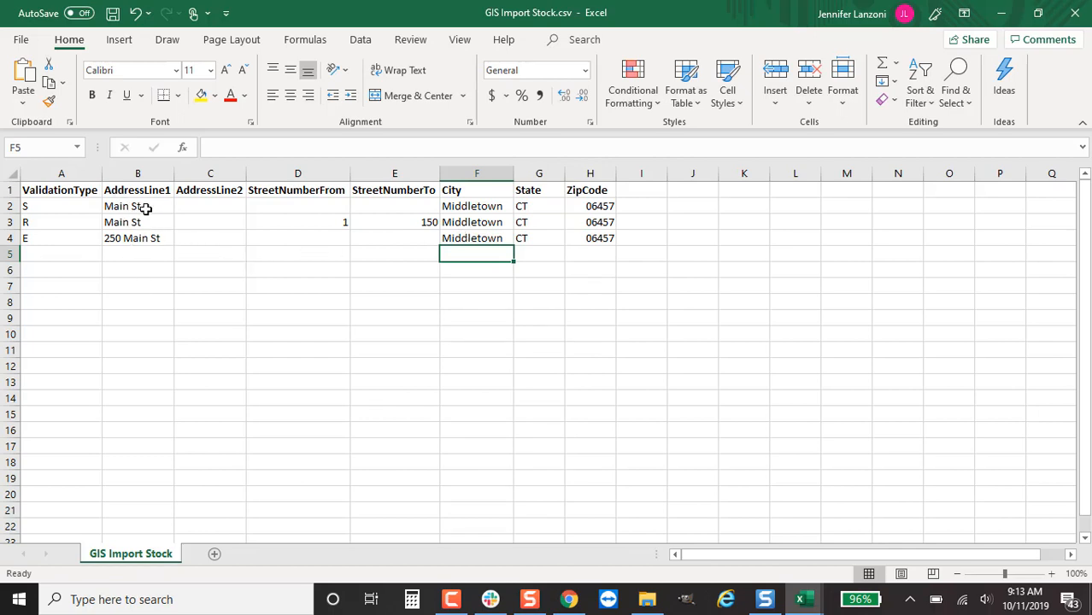
left_click(142, 254)
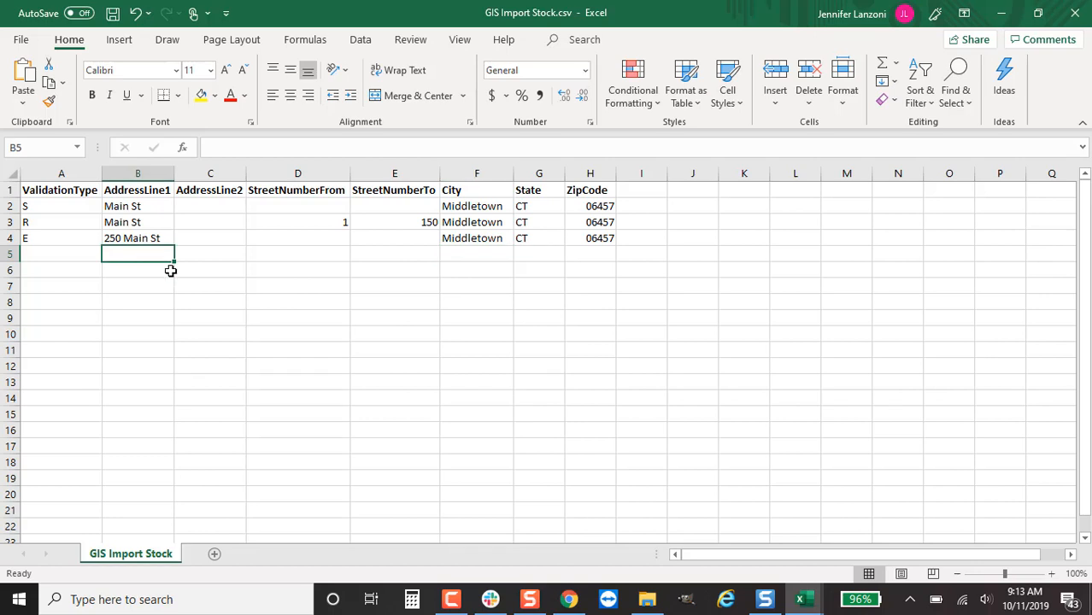
- Type the street variants 7th St in B5 and Seventh St in B6
type("7th St")
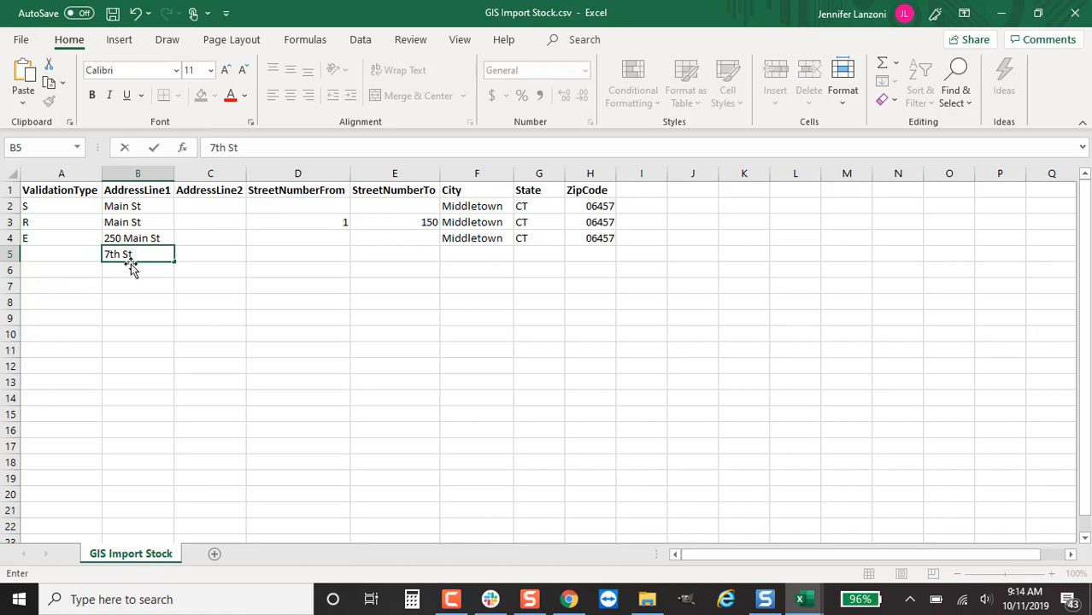
left_click(134, 268)
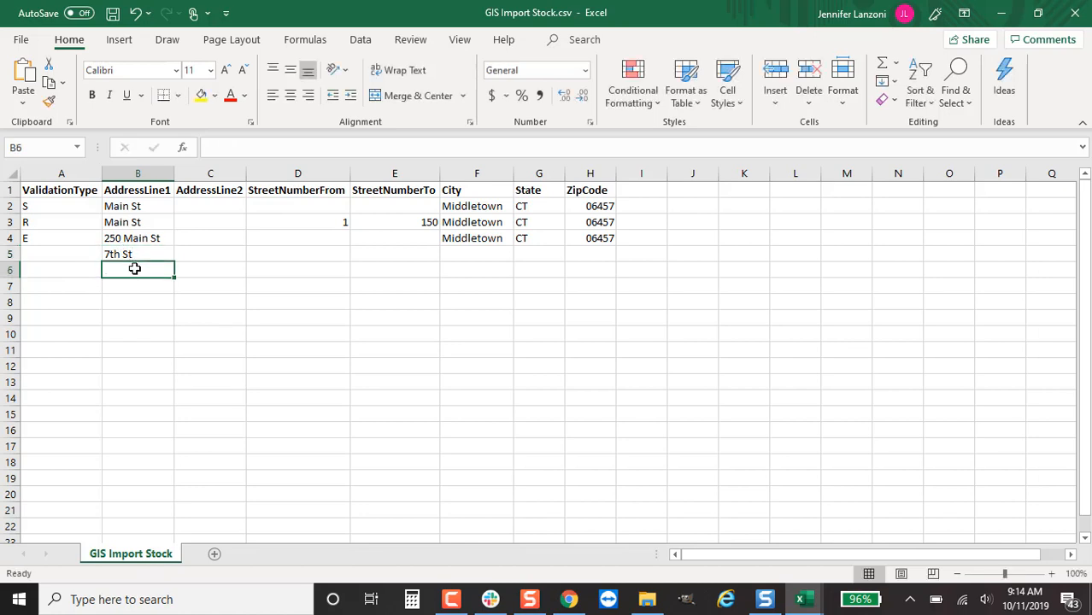
type("Seventh St")
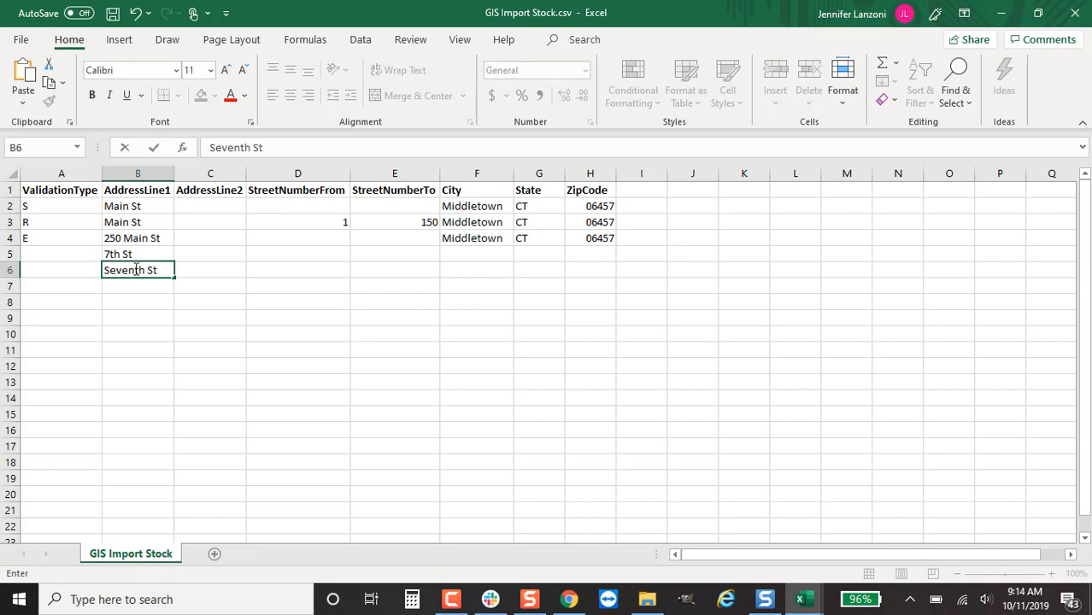
left_click(112, 255)
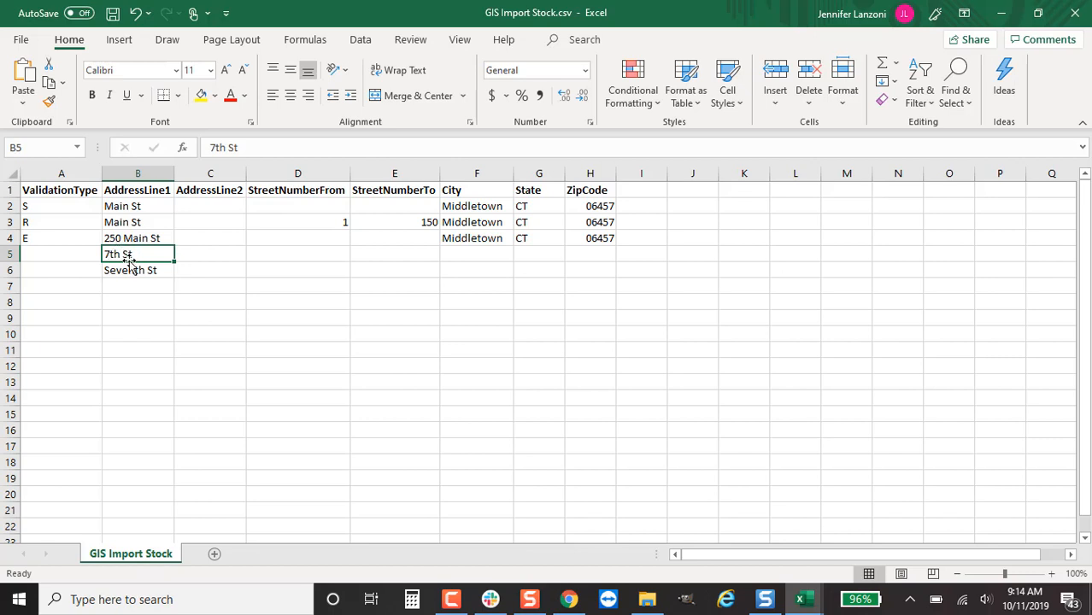
left_click(130, 271)
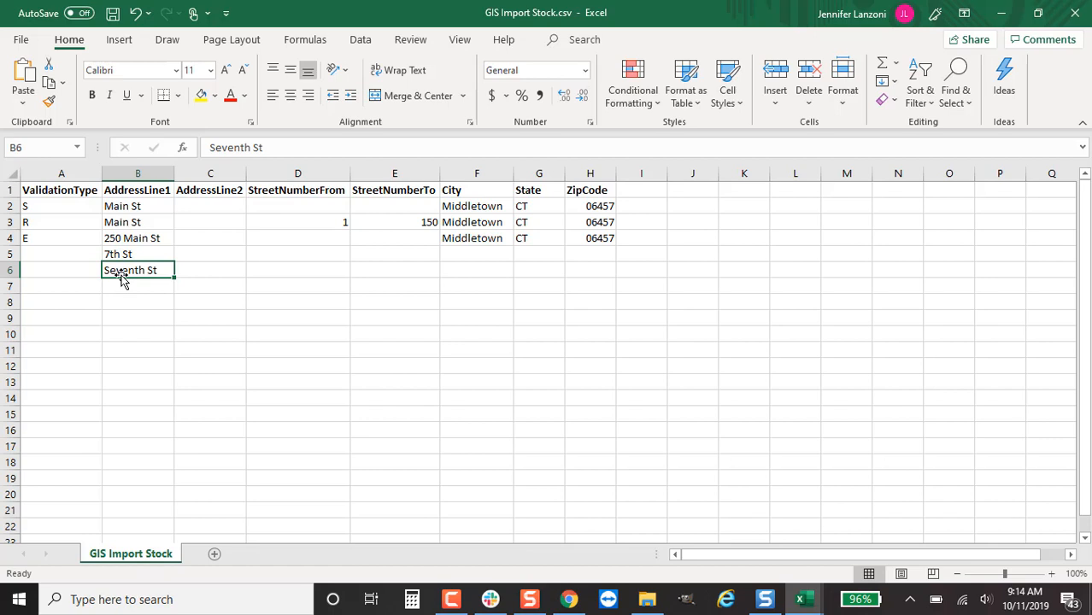
- Enter North Middletown, N Middletown and N. Middletown in cells F6 to F8
left_click(485, 271)
type("North")
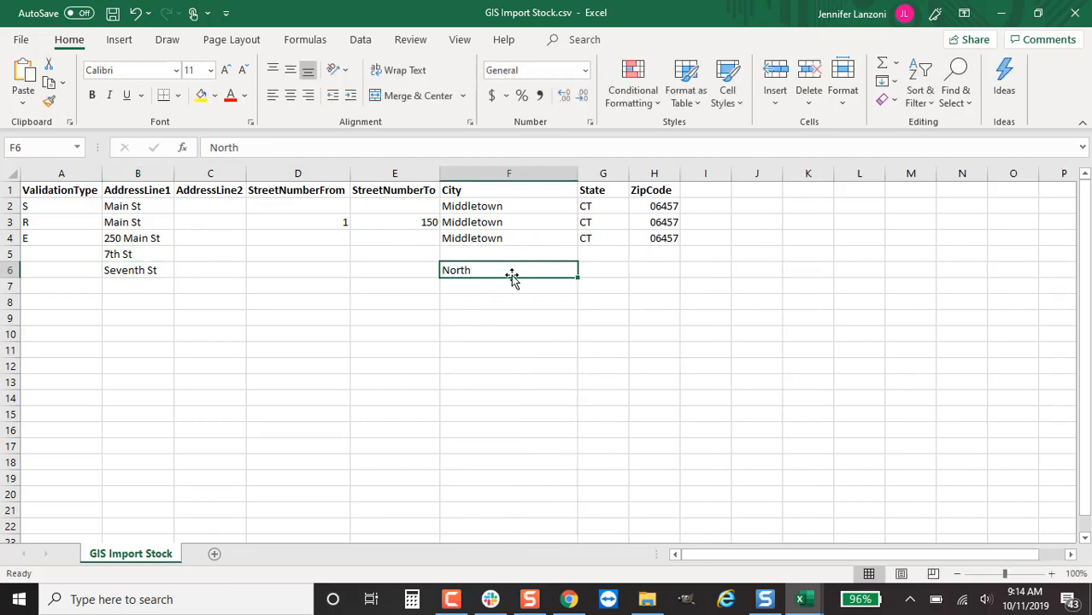
double_click(513, 273)
type("Middl")
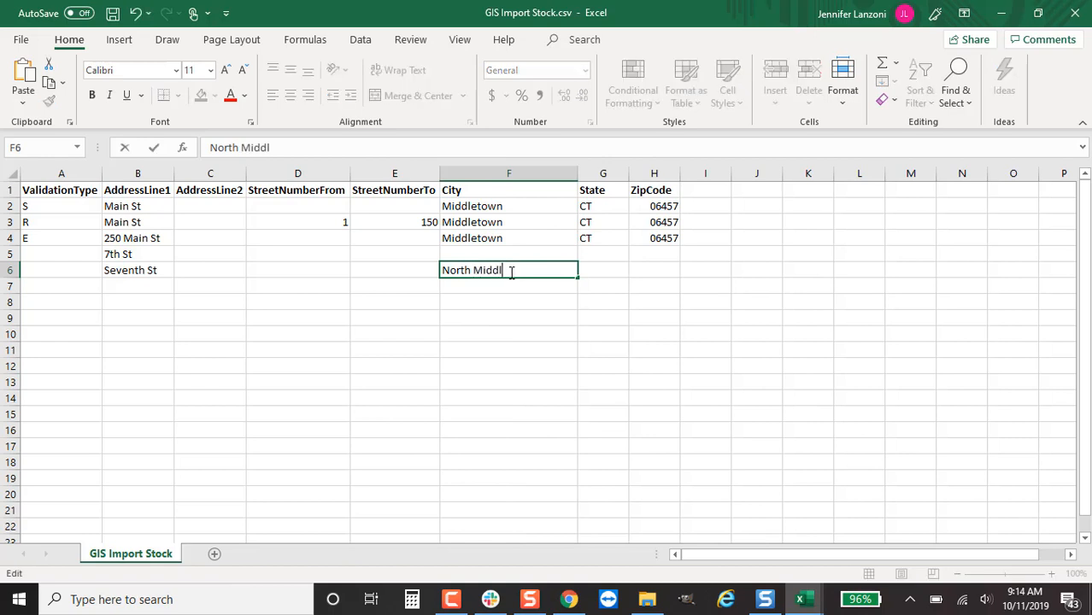
type("etown")
key("Return")
type("N")
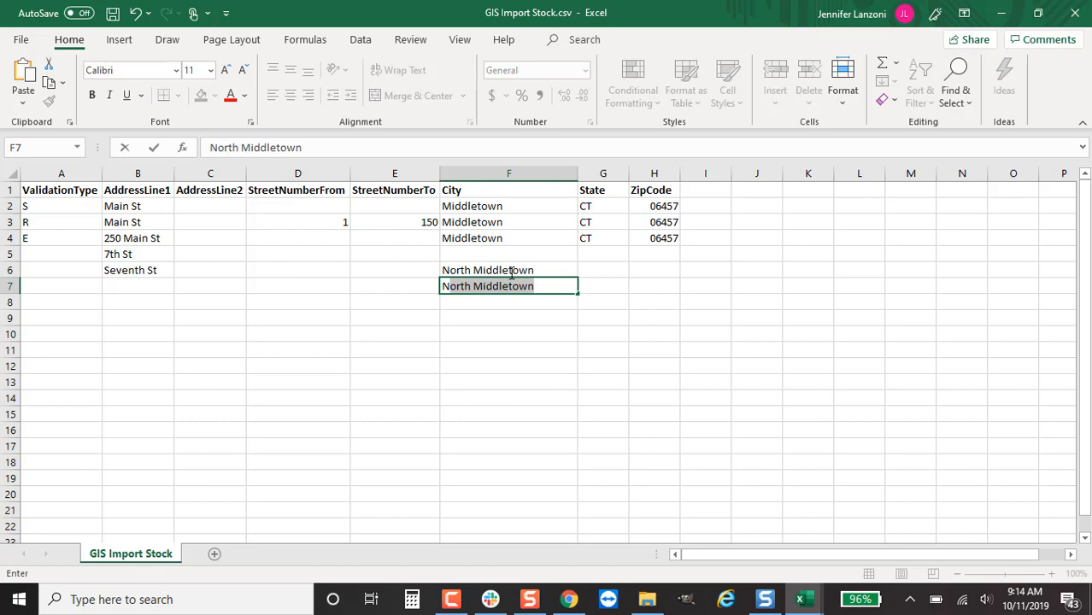
key("BackSpace")
type("Middletown")
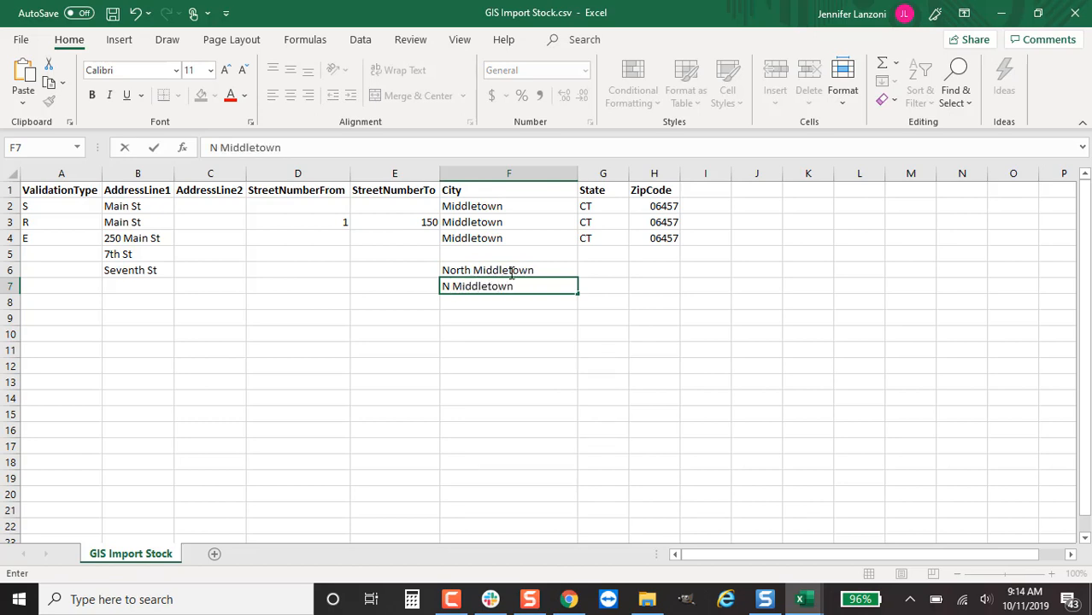
key("Return")
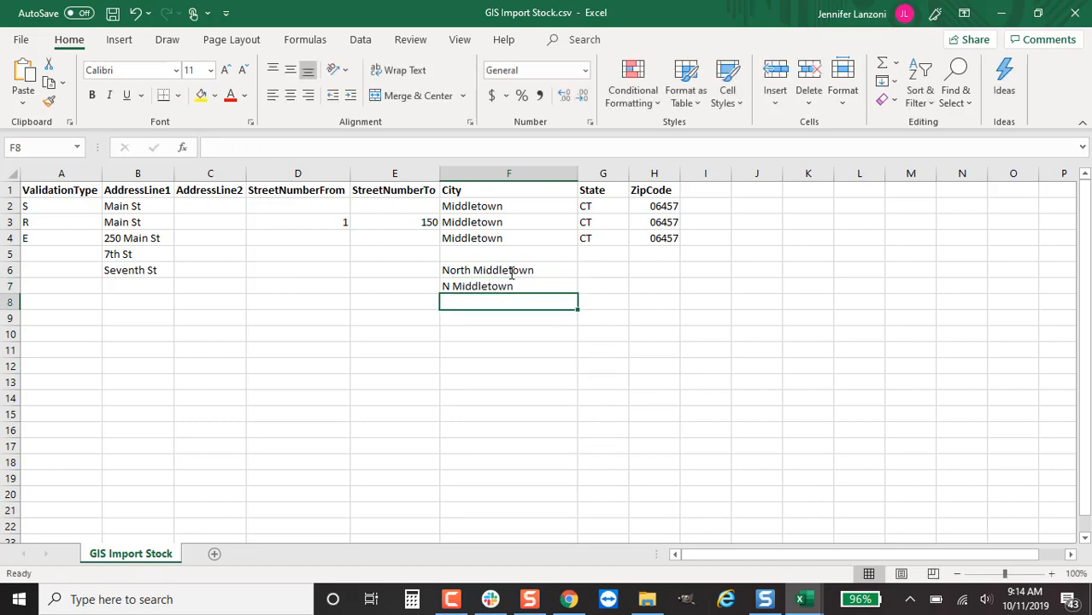
type("N. Middlet")
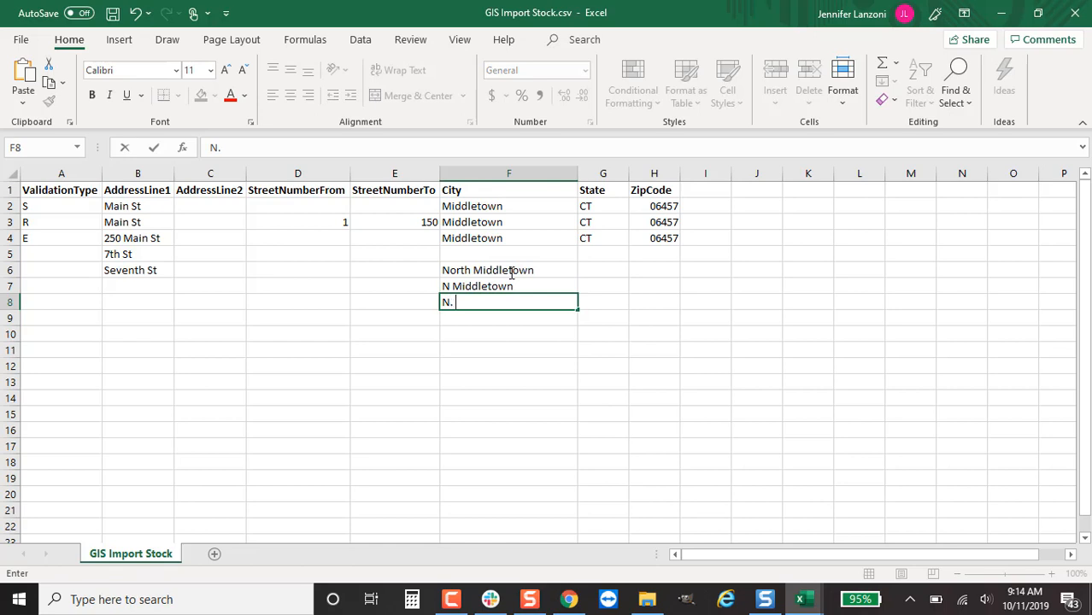